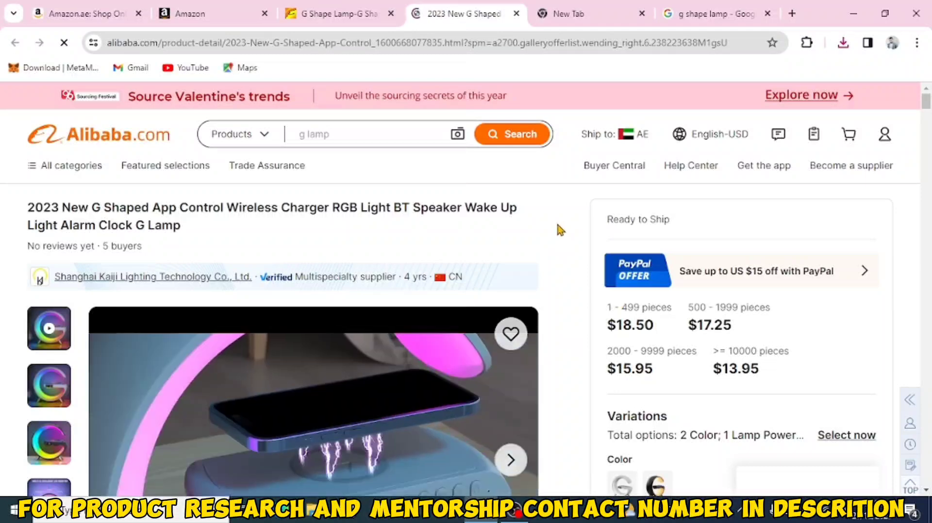
Step: Start adding a new product not sold on Amazon from the Seller Central Add Products page
{"action": "left_click", "coordinate": [221, 22]}
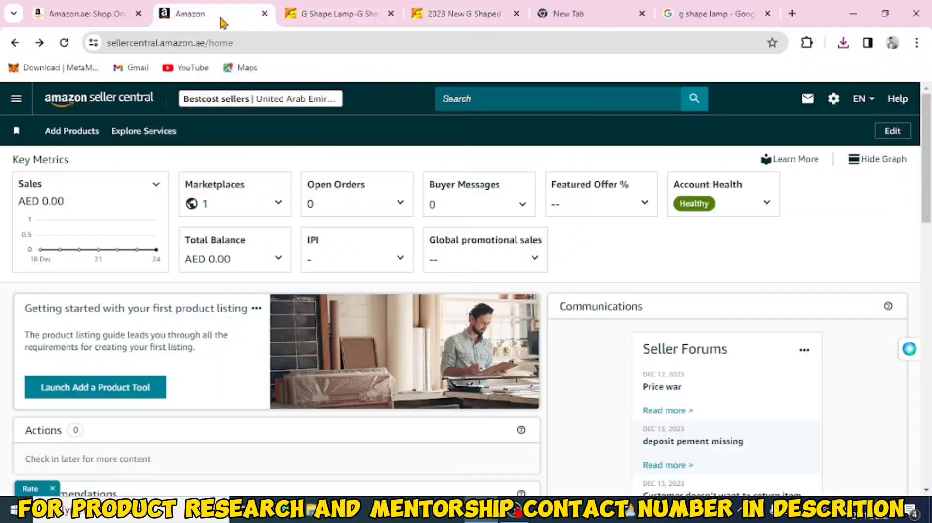
{"action": "left_click", "coordinate": [16, 101]}
{"action": "mouse_move", "coordinate": [61, 140]}
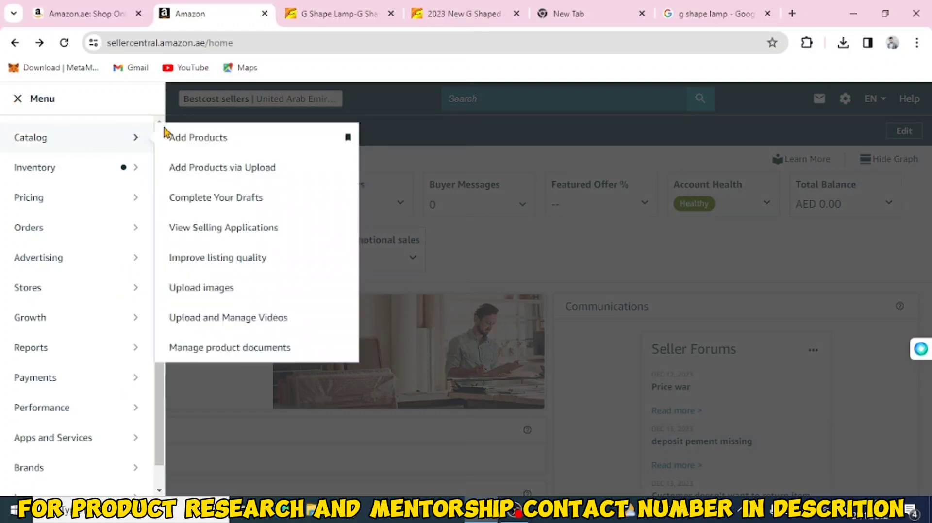
{"action": "left_click", "coordinate": [225, 144]}
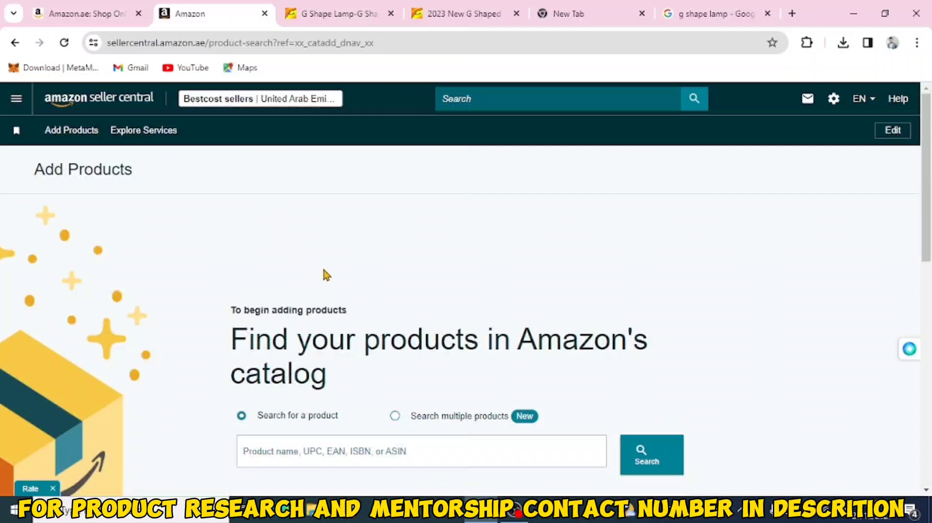
{"action": "scroll", "coordinate": [326, 274], "scroll_direction": "down", "scroll_amount": 3}
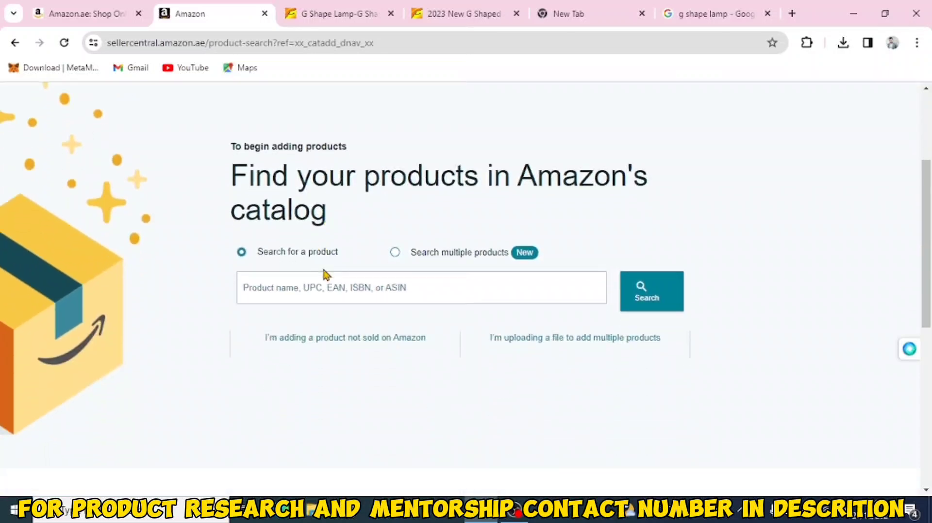
{"action": "left_click", "coordinate": [324, 340]}
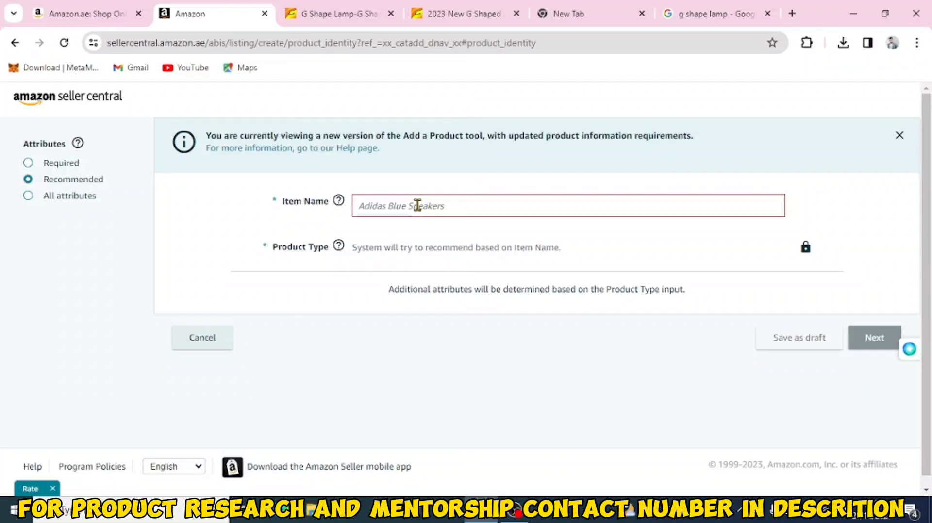
Step: Enter the item name G shape lightning lamp and confirm the suggested Lamp product type
{"action": "scroll", "coordinate": [417, 205], "scroll_direction": "down", "scroll_amount": 1}
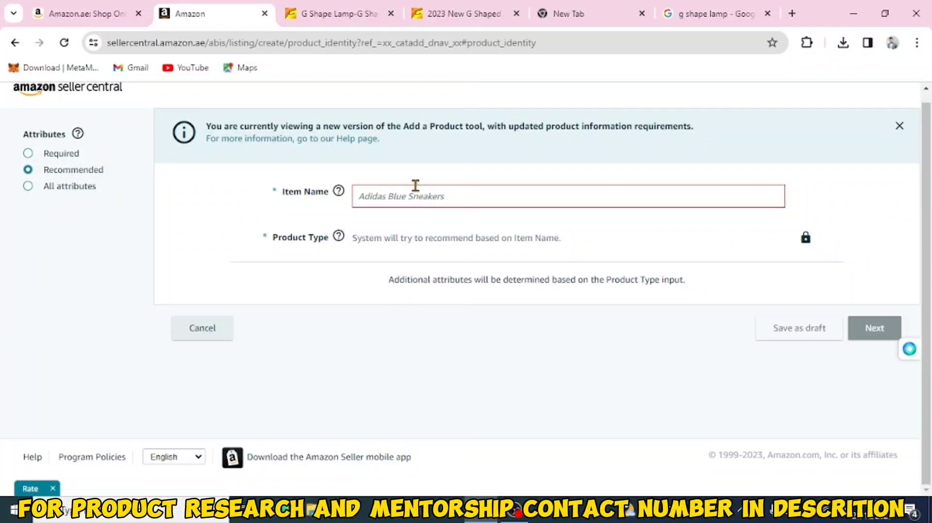
{"action": "left_click", "coordinate": [414, 196]}
{"action": "type", "text": "g"}
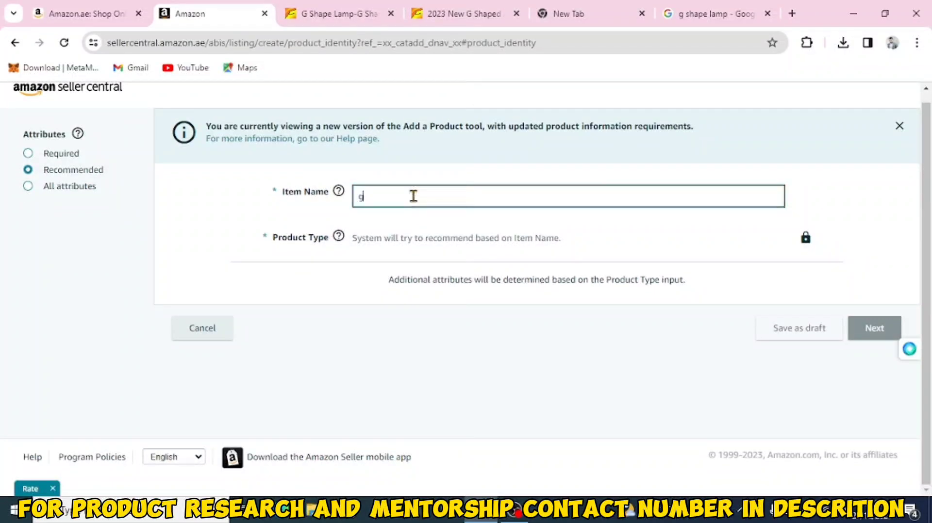
{"action": "key", "text": "BackSpace"}
{"action": "type", "text": "G shape lightning lamp"}
{"action": "left_click", "coordinate": [434, 238]}
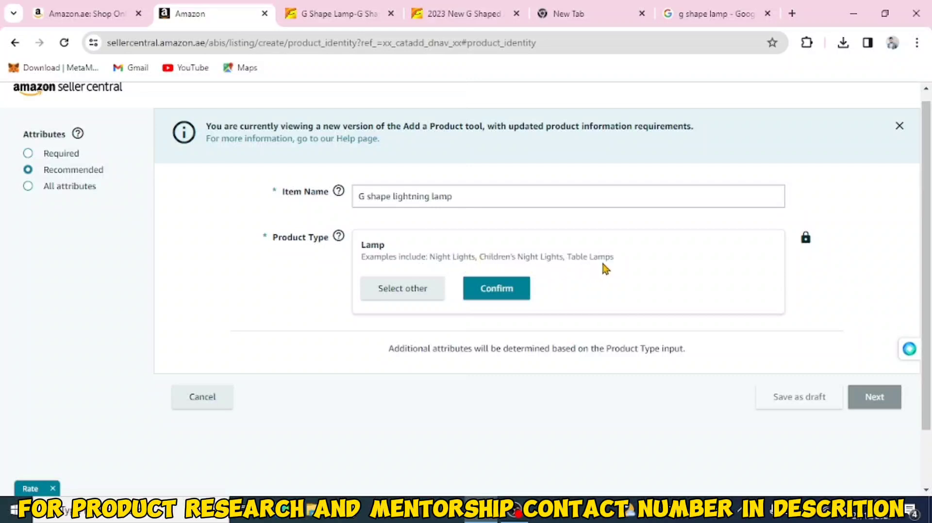
{"action": "left_click", "coordinate": [498, 295]}
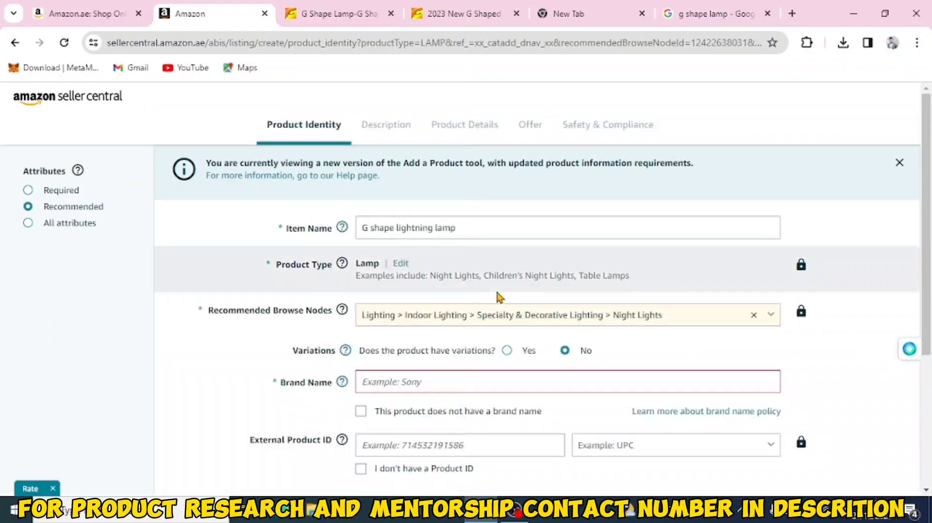
Step: Mark the product as having no brand name and no product ID, and continue to the Description section
{"action": "scroll", "coordinate": [497, 295], "scroll_direction": "down", "scroll_amount": 3}
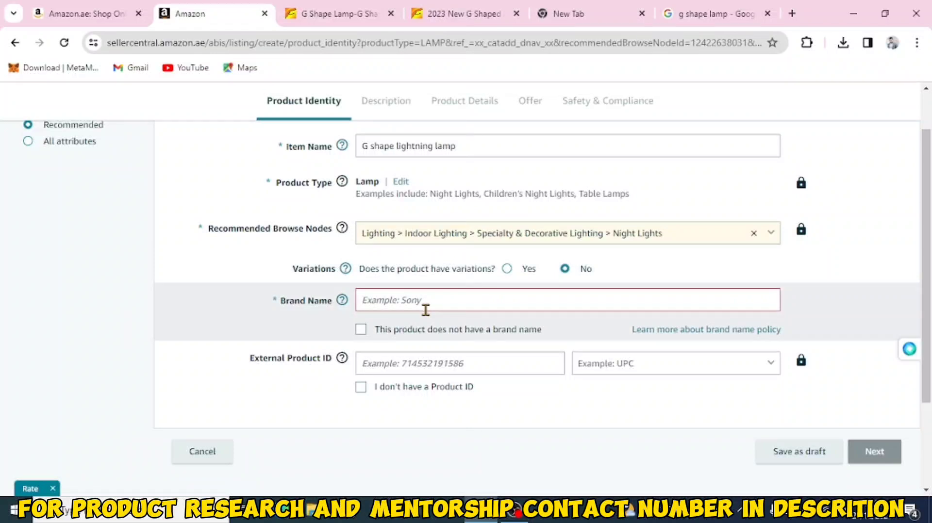
{"action": "left_click", "coordinate": [361, 330]}
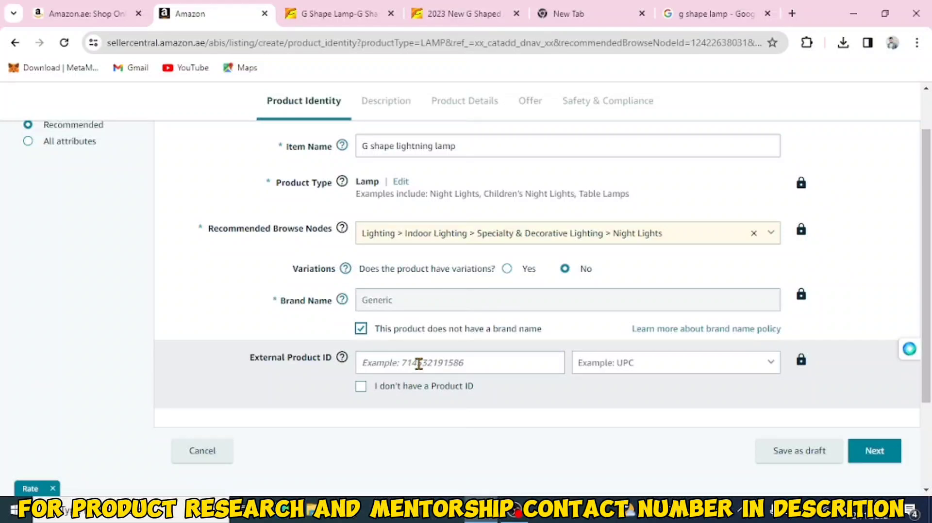
{"action": "left_click", "coordinate": [361, 387]}
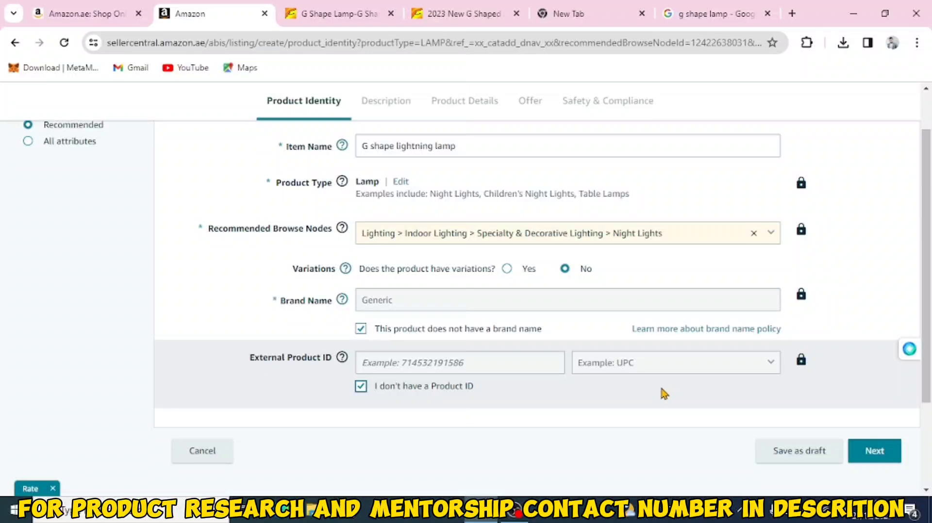
{"action": "left_click", "coordinate": [869, 453]}
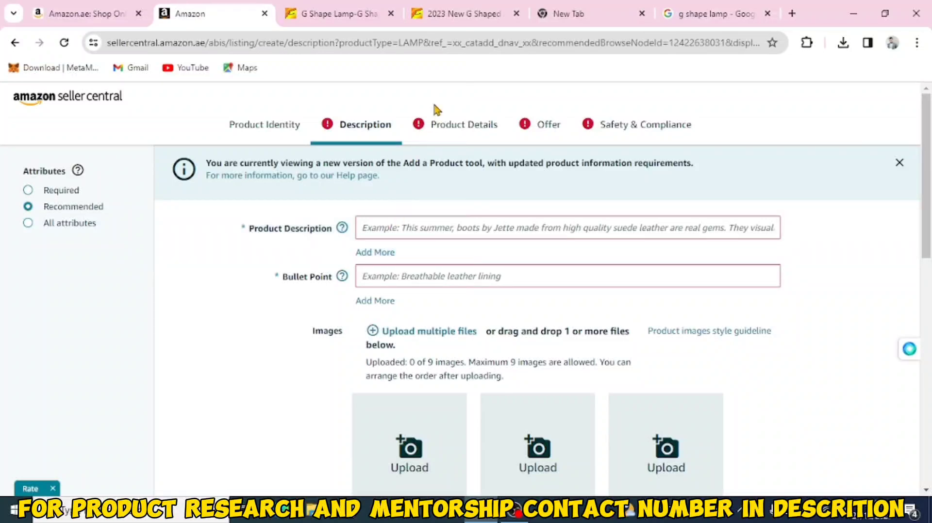
Step: Open the 2023 New G-Shaped App Control product from the Alibaba search results for reference
{"action": "left_click", "coordinate": [354, 17]}
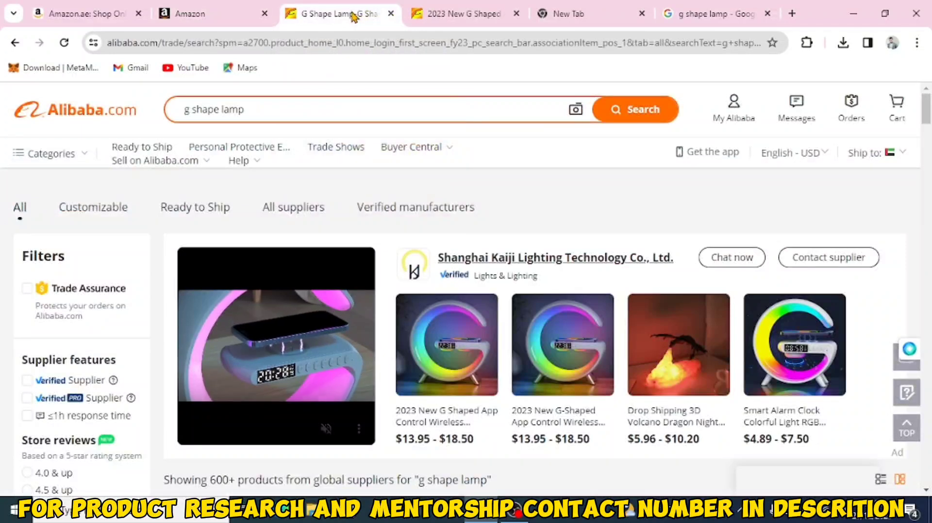
{"action": "left_click", "coordinate": [443, 419]}
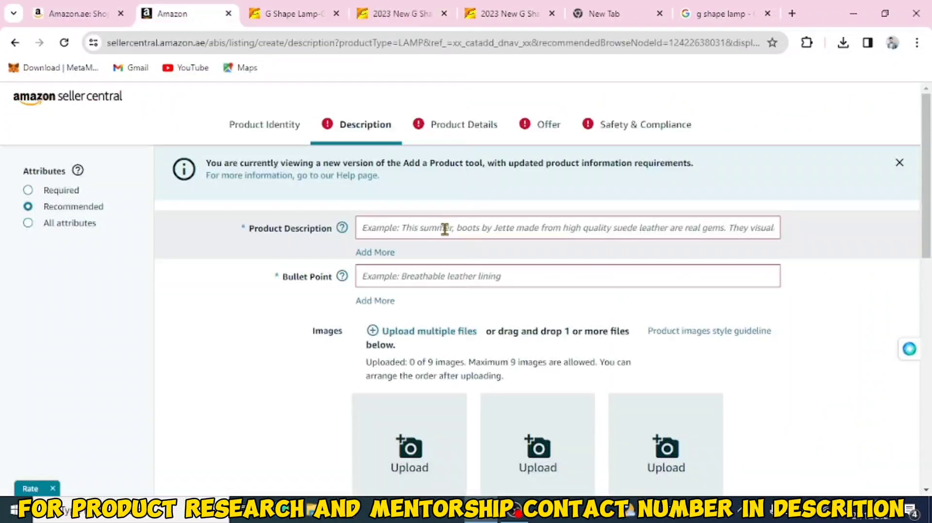
Step: Enter the product description "this product have wirles charger and diffrents mods of lightning with remote"
{"action": "left_click", "coordinate": [445, 229]}
{"action": "type", "text": "this"}
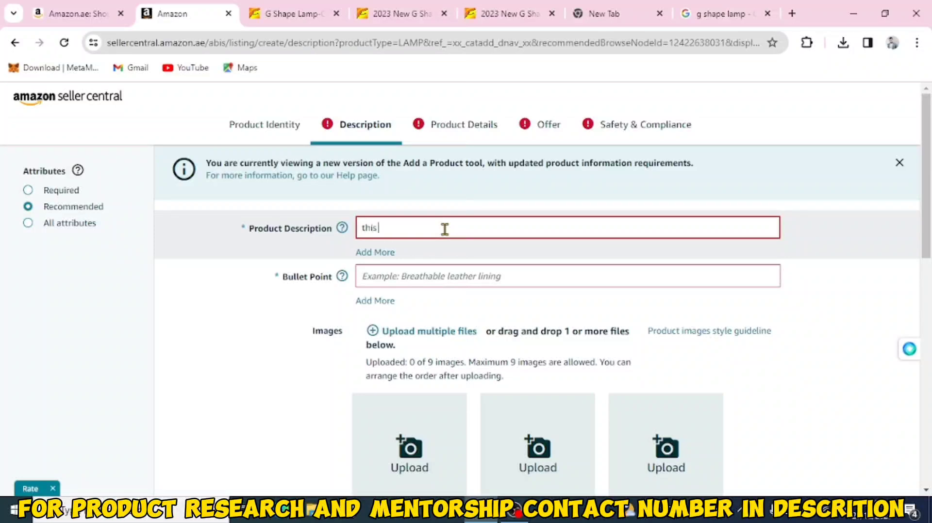
{"action": "type", "text": " product have wireles charger and diff"}
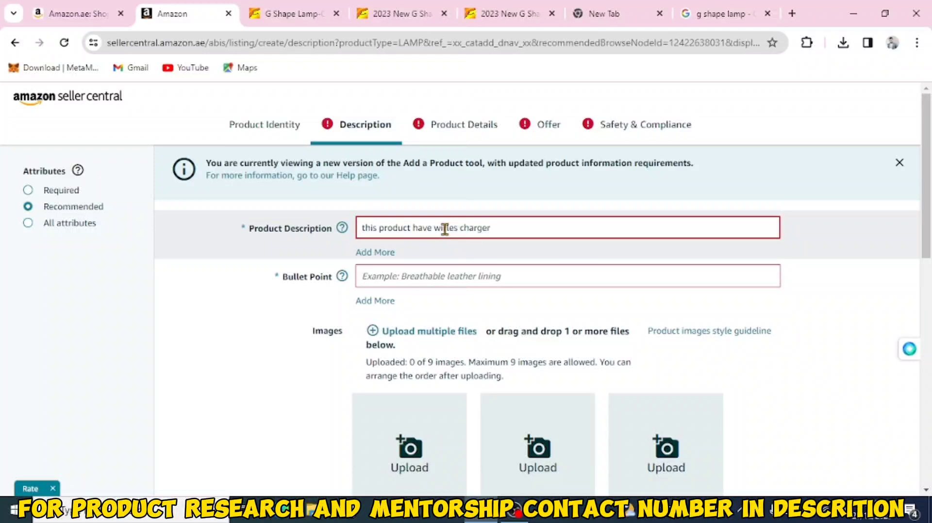
{"action": "type", "text": "rents mods of lih"}
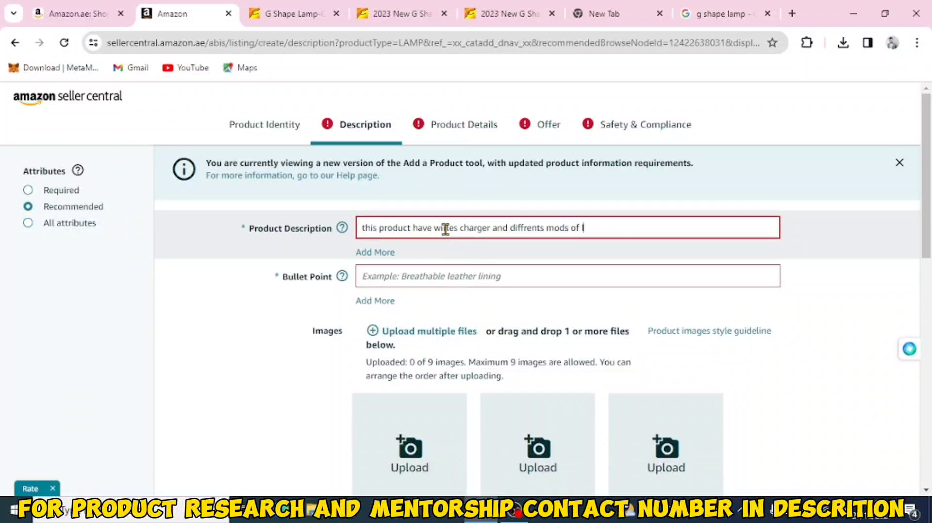
{"action": "key", "text": "BackSpace"}
{"action": "type", "text": "ghtning with remote"}
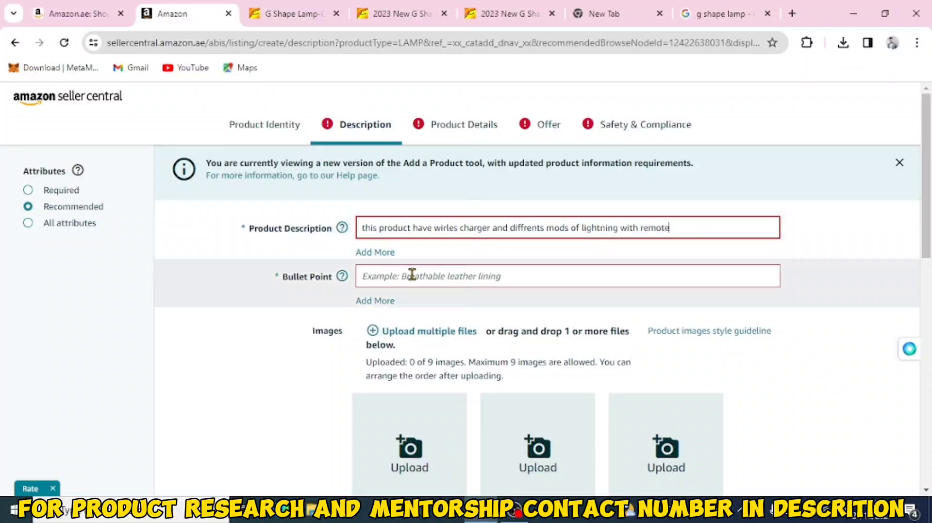
Step: Enter the bullet point "wireless charger lamp"
{"action": "left_click", "coordinate": [412, 274]}
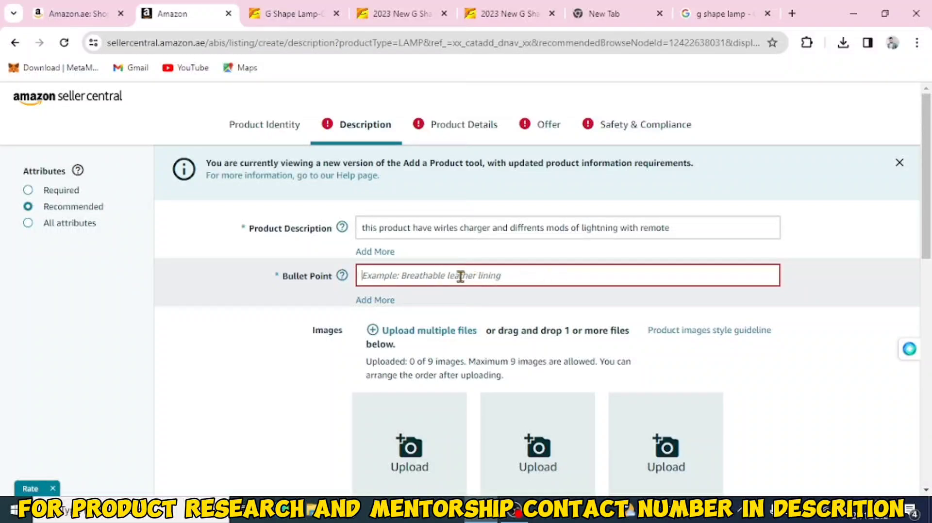
{"action": "type", "text": "wir"}
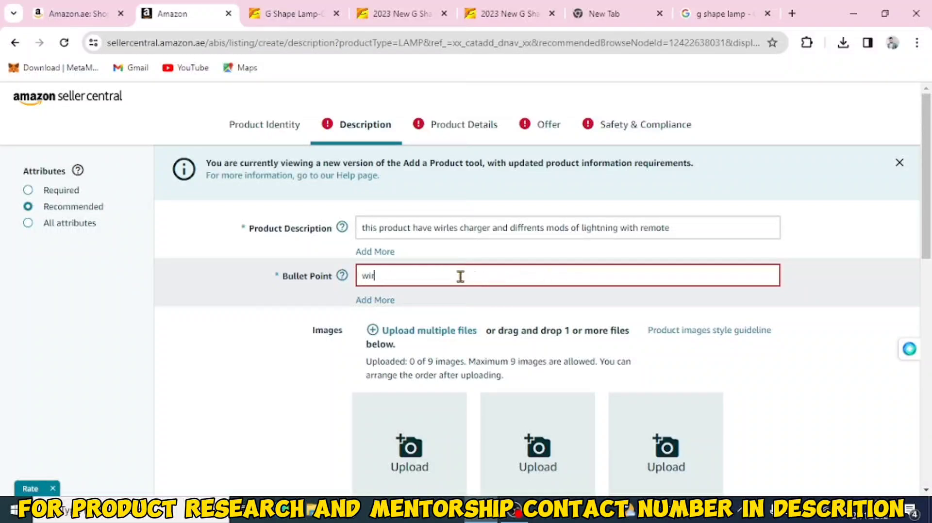
{"action": "type", "text": "eless charger lamp"}
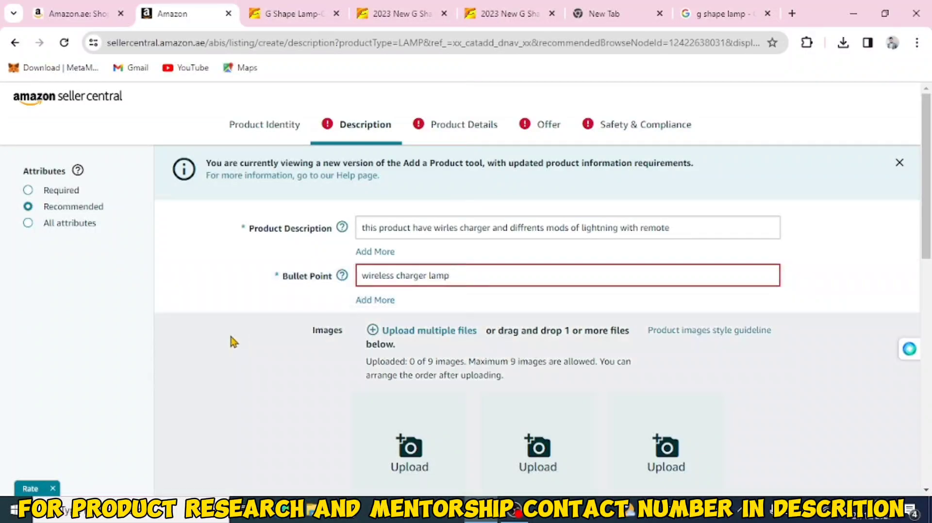
{"action": "left_click", "coordinate": [234, 342]}
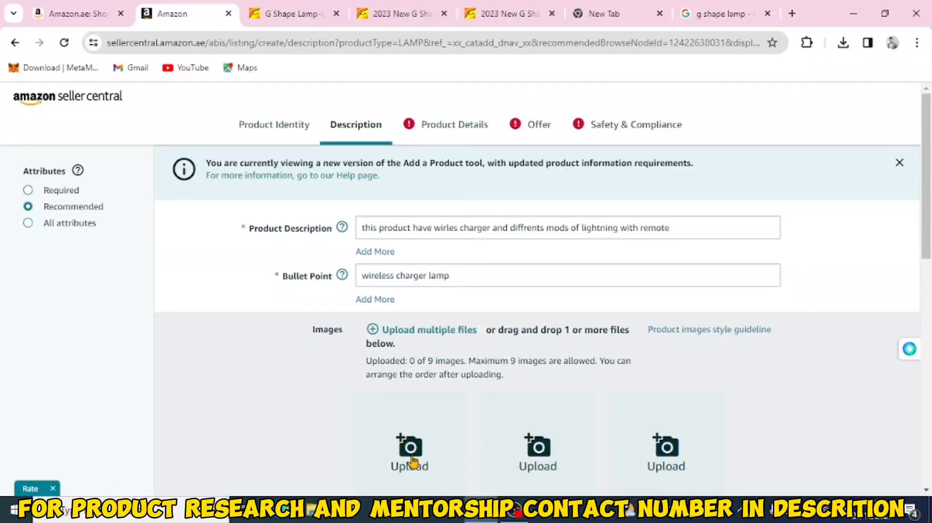
Step: Upload three product images from Downloads: 51QF9EnBEhL, 51QF9EnBEhL (1) and images
{"action": "left_click", "coordinate": [412, 462]}
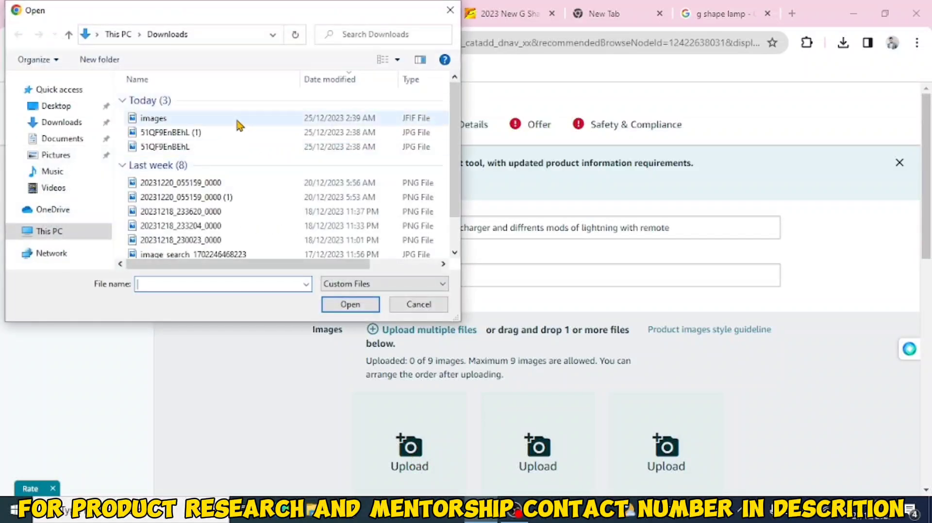
{"action": "left_click", "coordinate": [229, 148]}
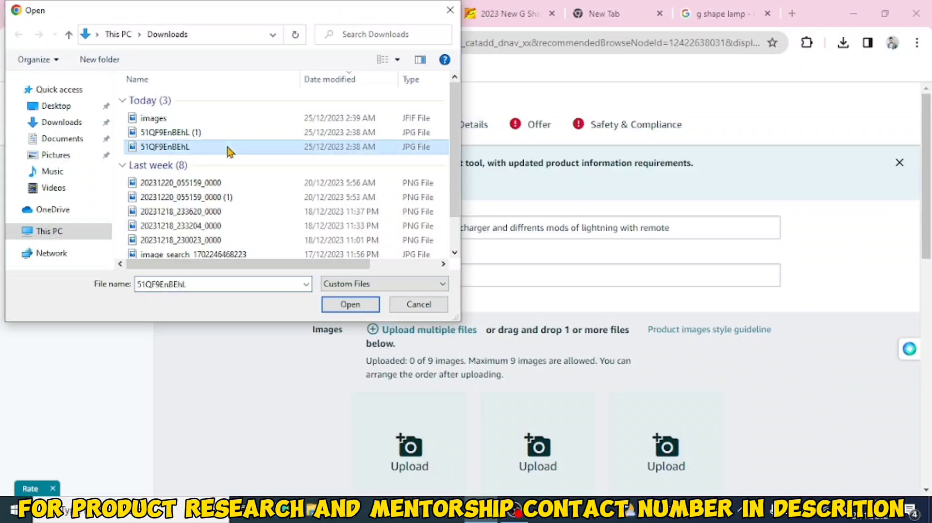
{"action": "double_click", "coordinate": [229, 148]}
{"action": "left_click", "coordinate": [535, 442]}
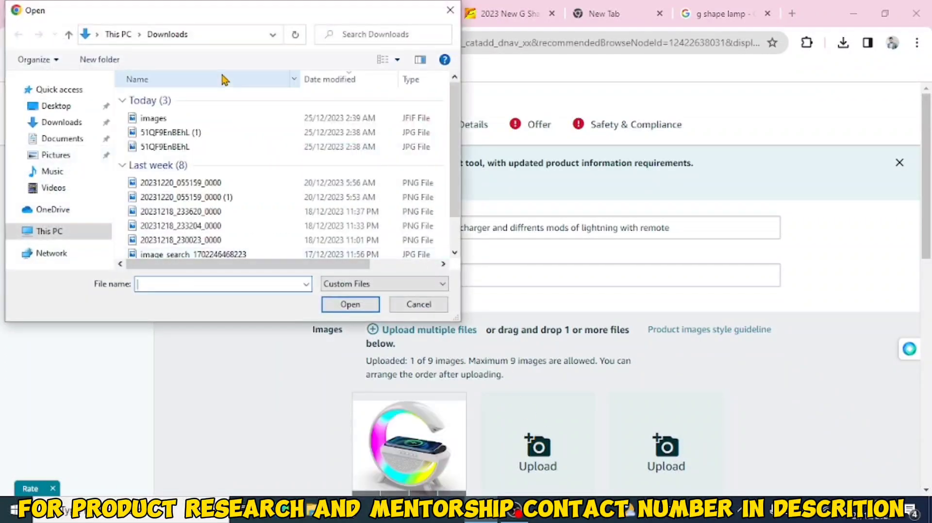
{"action": "left_click", "coordinate": [201, 134]}
{"action": "double_click", "coordinate": [201, 134]}
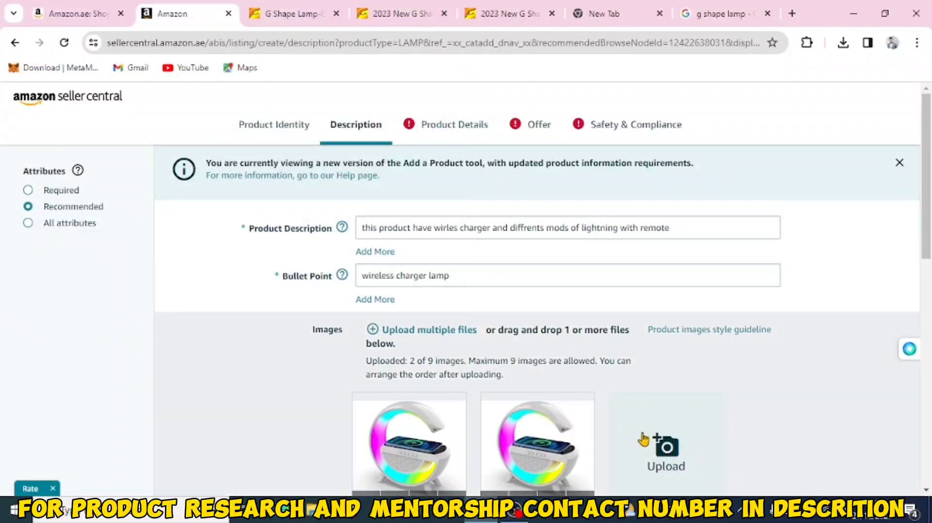
{"action": "left_click", "coordinate": [665, 446]}
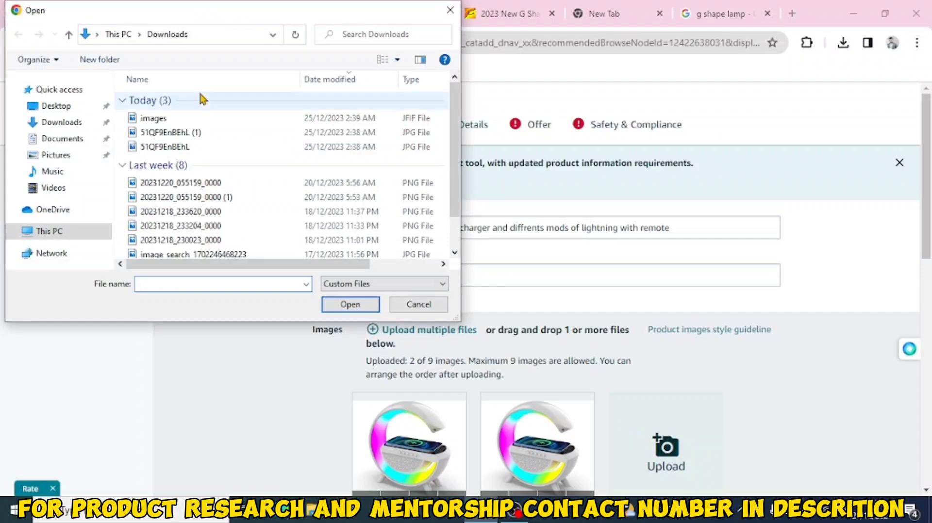
{"action": "left_click", "coordinate": [201, 119]}
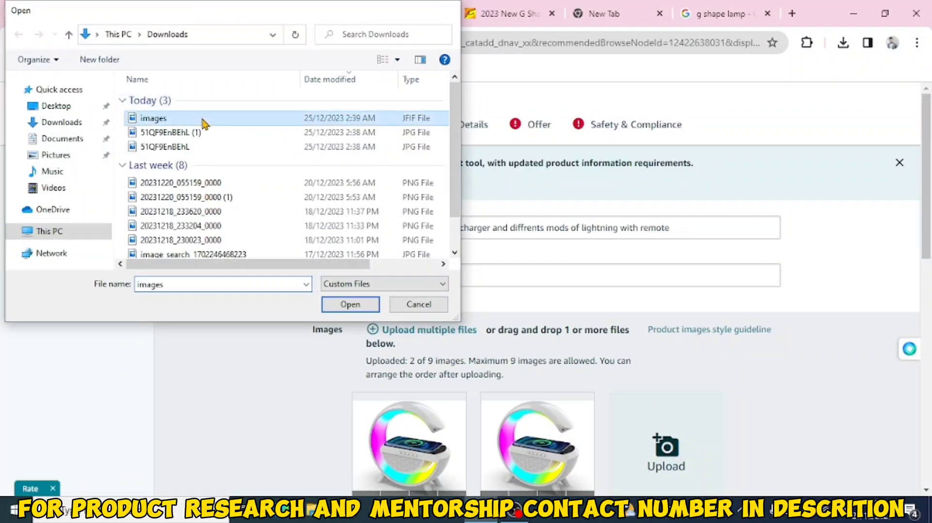
{"action": "double_click", "coordinate": [202, 119]}
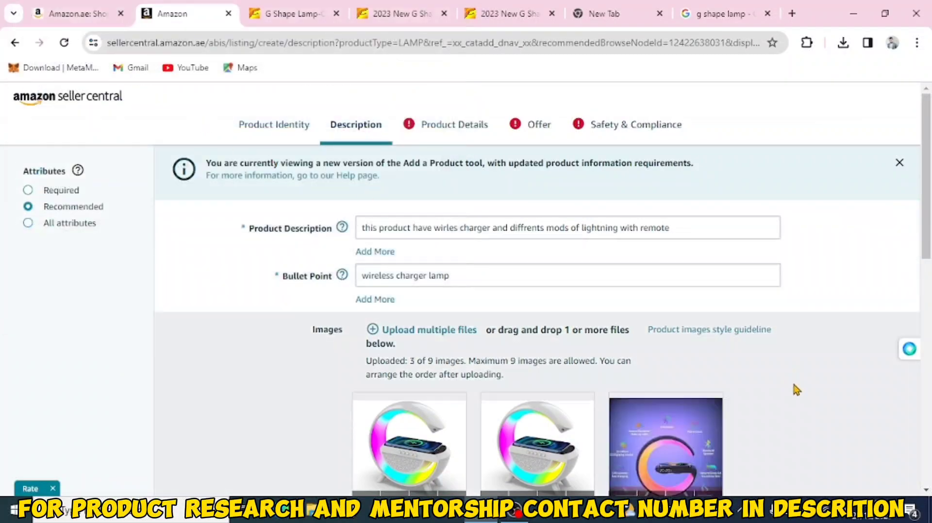
Step: Try to submit the listing and dismiss the notice about items requiring attention
{"action": "scroll", "coordinate": [794, 385], "scroll_direction": "down", "scroll_amount": 3}
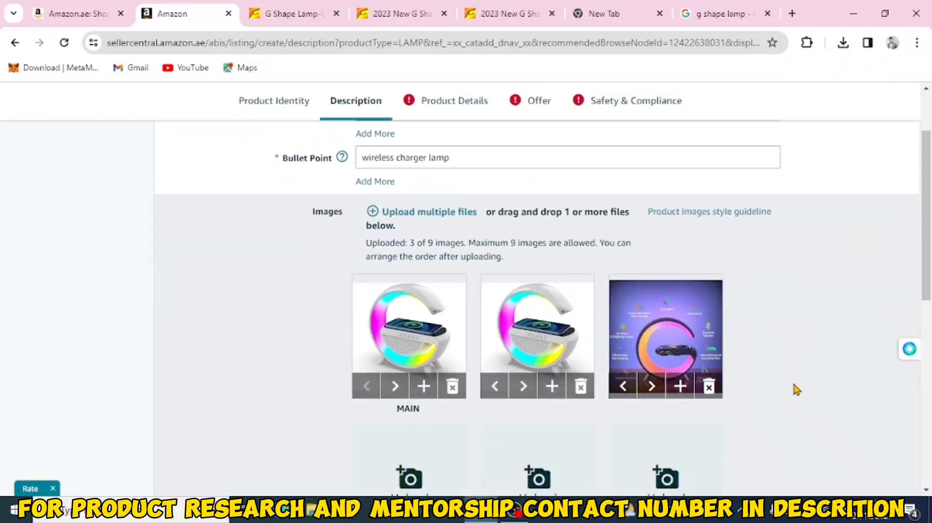
{"action": "scroll", "coordinate": [796, 390], "scroll_direction": "down", "scroll_amount": 5}
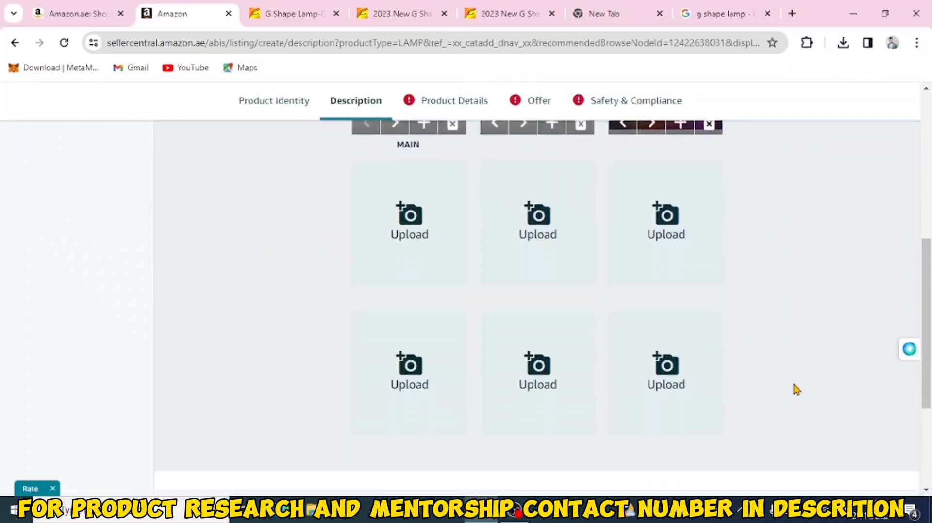
{"action": "scroll", "coordinate": [795, 390], "scroll_direction": "down", "scroll_amount": 3}
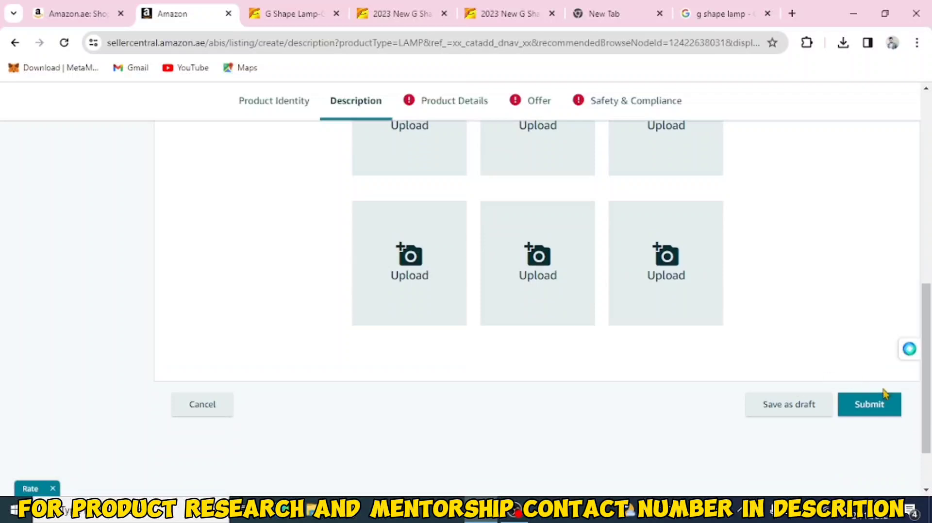
{"action": "left_click", "coordinate": [877, 407]}
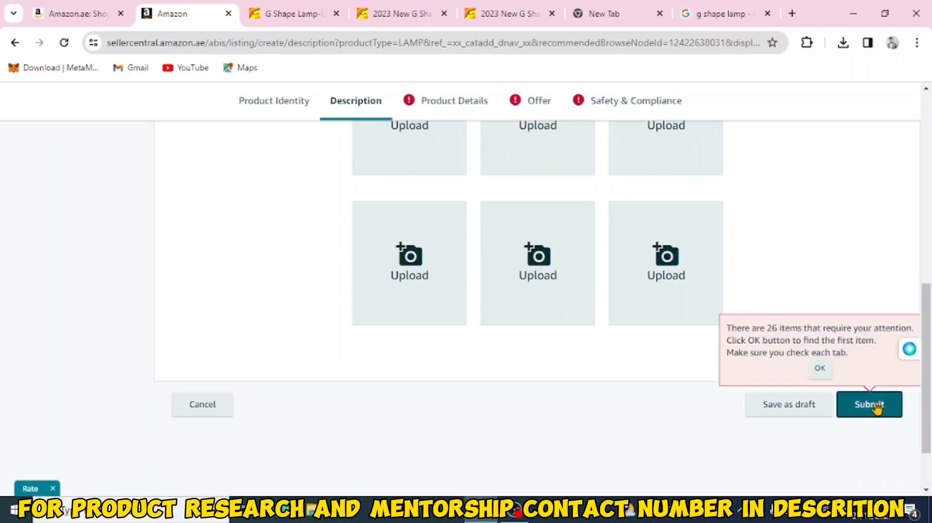
{"action": "left_click", "coordinate": [820, 369]}
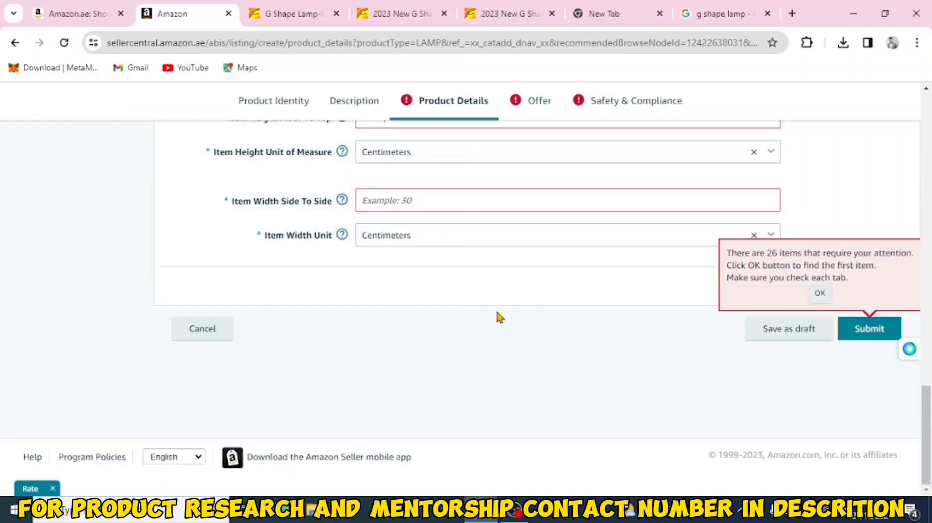
Step: Review the required fields on the Product Details section
{"action": "scroll", "coordinate": [495, 308], "scroll_direction": "up", "scroll_amount": 2}
{"action": "scroll", "coordinate": [497, 318], "scroll_direction": "up", "scroll_amount": 2}
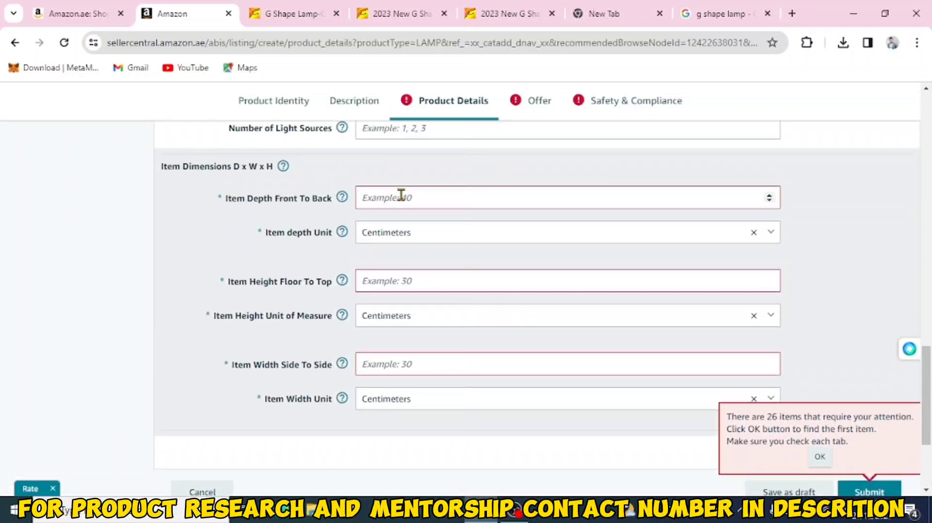
{"action": "scroll", "coordinate": [416, 204], "scroll_direction": "up", "scroll_amount": 6}
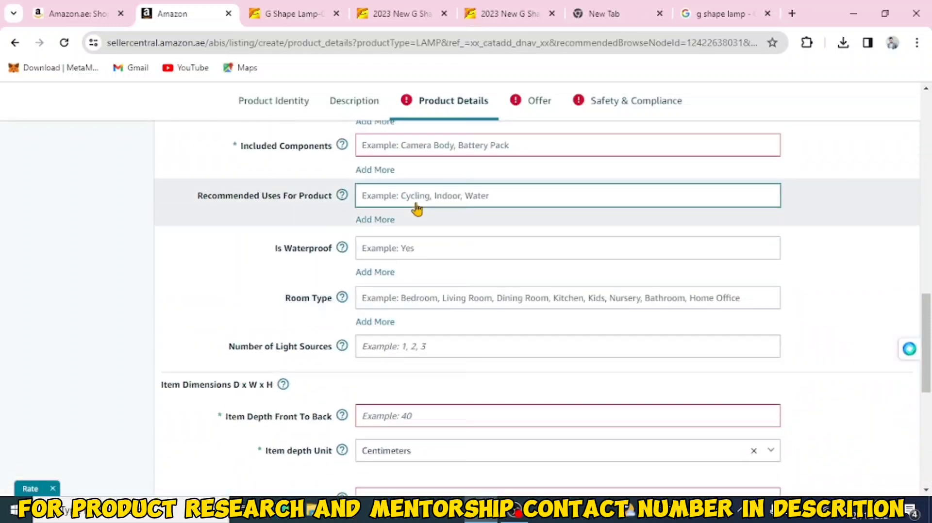